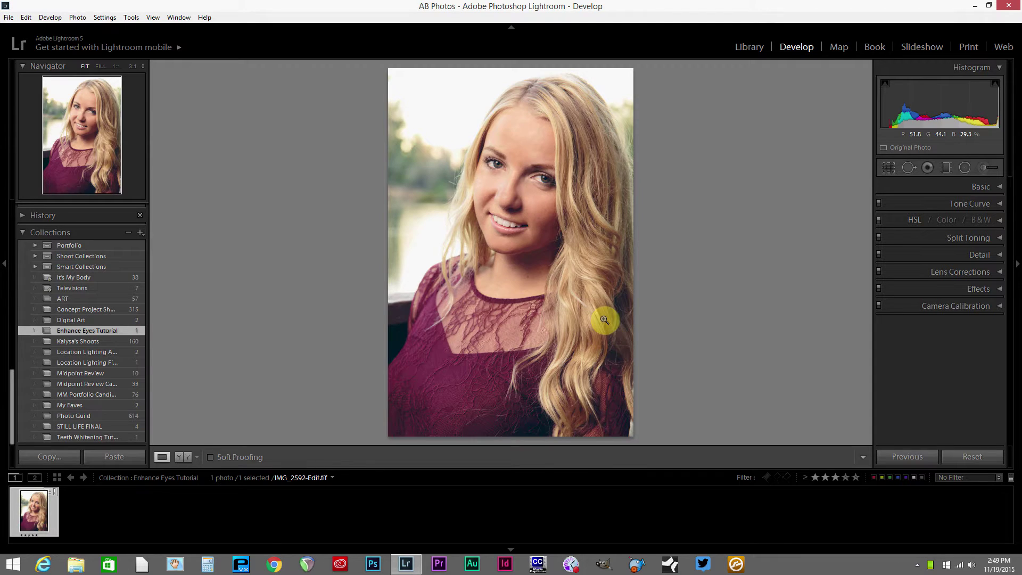
- Hide the Filmstrip and zoom the portrait to 100% between the eyes
{"action": "left_click", "coordinate": [509, 547]}
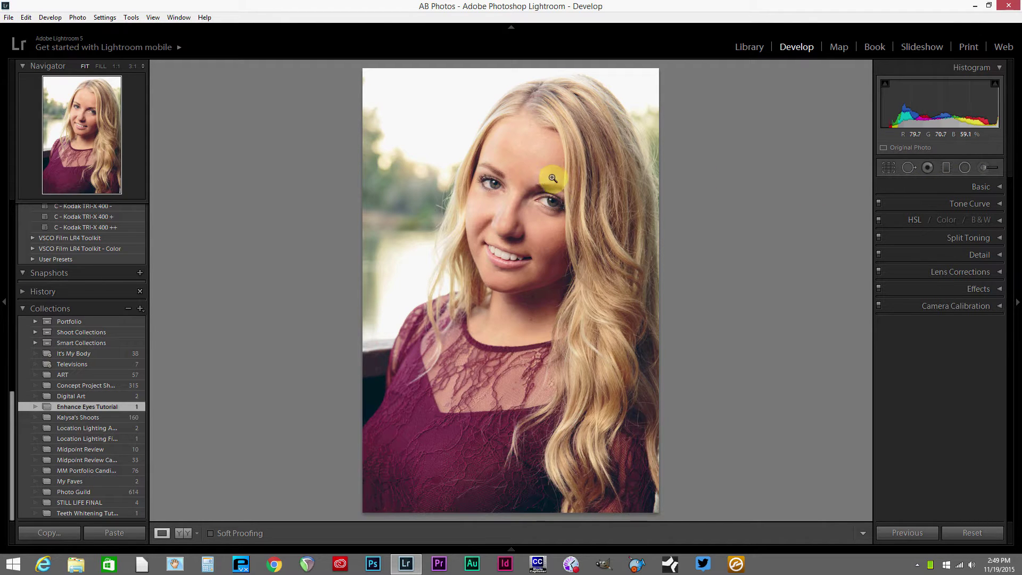
{"action": "left_click", "coordinate": [521, 193]}
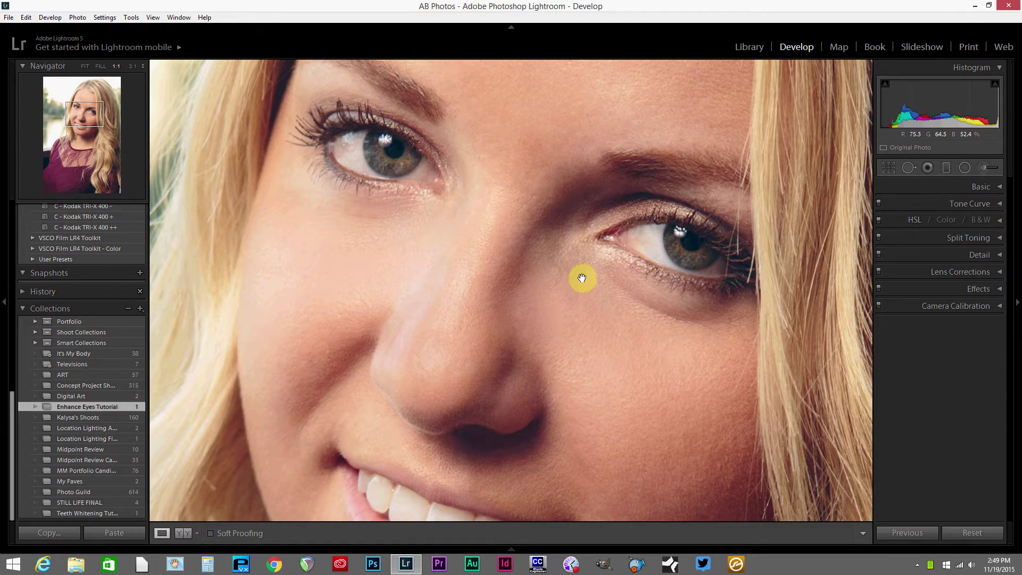
- Pan the 1:1 view so both of her eyes are framed
{"action": "left_click_drag", "start_coordinate": [573, 242], "coordinate": [555, 327]}
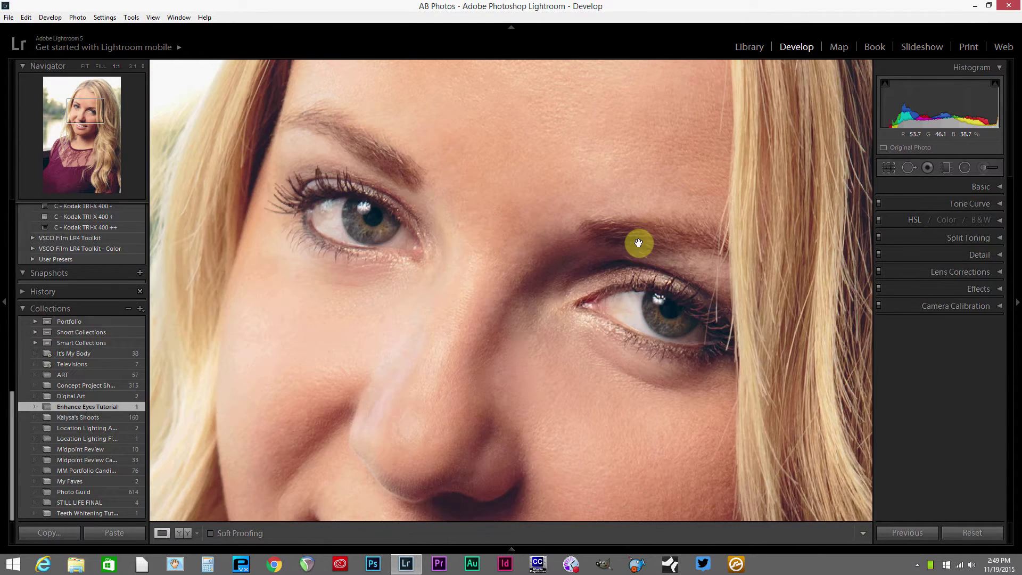
{"action": "left_click", "coordinate": [670, 303]}
- Open the Adjustment Brush with size 10, feather 34, flow 25, density 100 and effects zeroed
{"action": "left_click", "coordinate": [991, 168]}
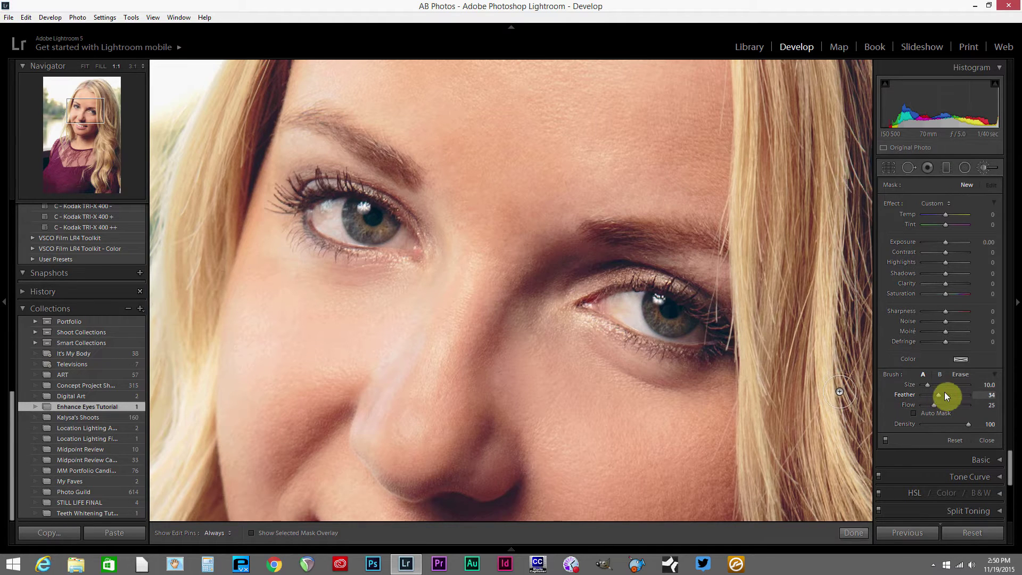
- Set the brush to size 7.1, feather 38 and flow 42, keeping density 100
{"action": "mouse_move", "coordinate": [982, 395]}
{"action": "left_mouse_down"}
{"action": "mouse_move", "coordinate": [920, 381]}
{"action": "mouse_move", "coordinate": [963, 394]}
{"action": "mouse_move", "coordinate": [936, 396]}
{"action": "mouse_move", "coordinate": [947, 382]}
{"action": "mouse_move", "coordinate": [937, 377]}
{"action": "mouse_move", "coordinate": [934, 401]}
{"action": "mouse_move", "coordinate": [934, 375]}
{"action": "mouse_move", "coordinate": [940, 396]}
{"action": "mouse_move", "coordinate": [947, 388]}
{"action": "mouse_move", "coordinate": [939, 396]}
{"action": "left_mouse_up"}
{"action": "left_click_drag", "start_coordinate": [934, 405], "coordinate": [956, 408]}
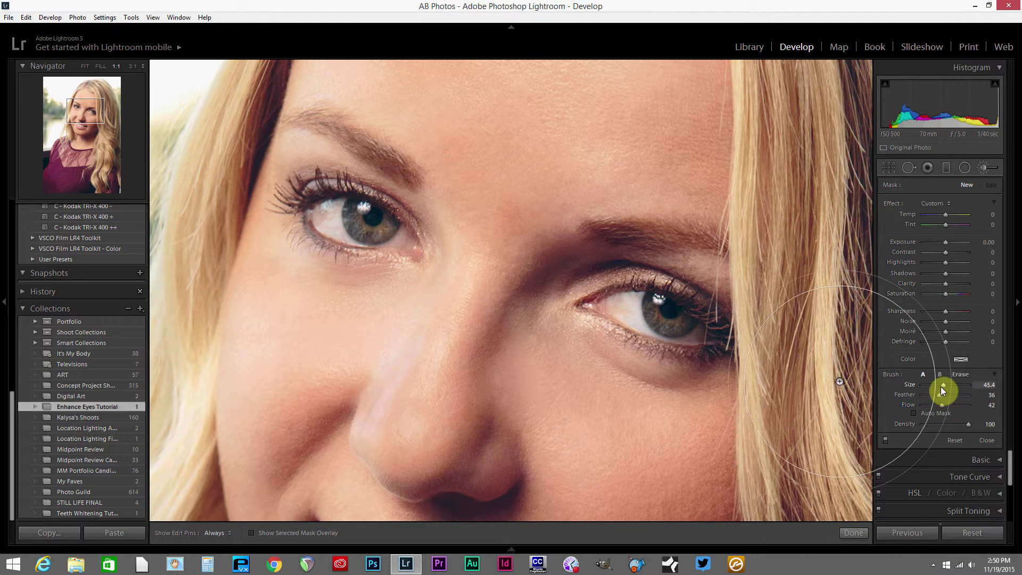
{"action": "mouse_move", "coordinate": [943, 385]}
{"action": "left_mouse_down"}
{"action": "mouse_move", "coordinate": [930, 388]}
{"action": "mouse_move", "coordinate": [941, 394]}
{"action": "mouse_move", "coordinate": [927, 385]}
{"action": "mouse_move", "coordinate": [947, 394]}
{"action": "left_mouse_up"}
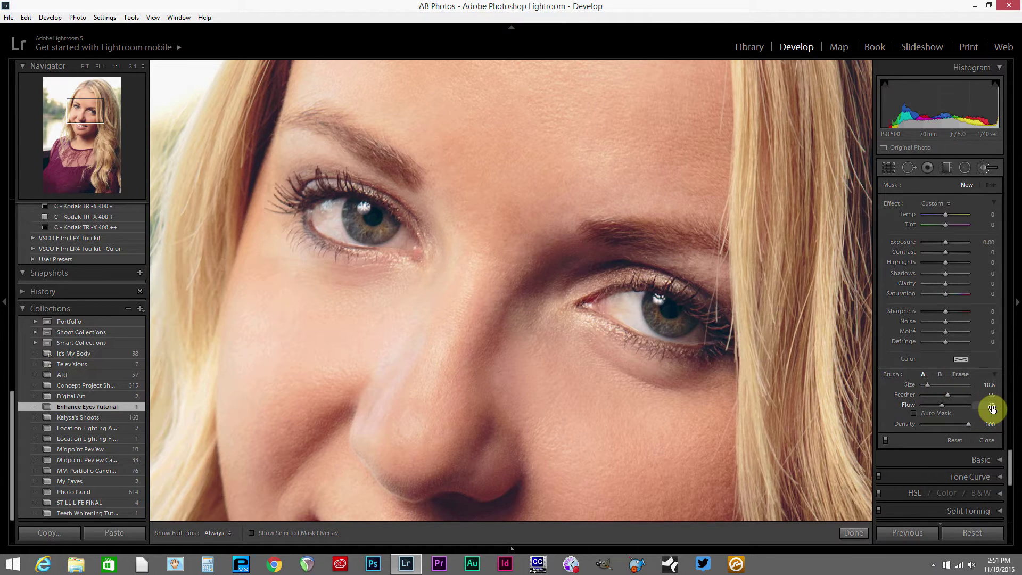
{"action": "left_click_drag", "start_coordinate": [933, 386], "coordinate": [928, 387]}
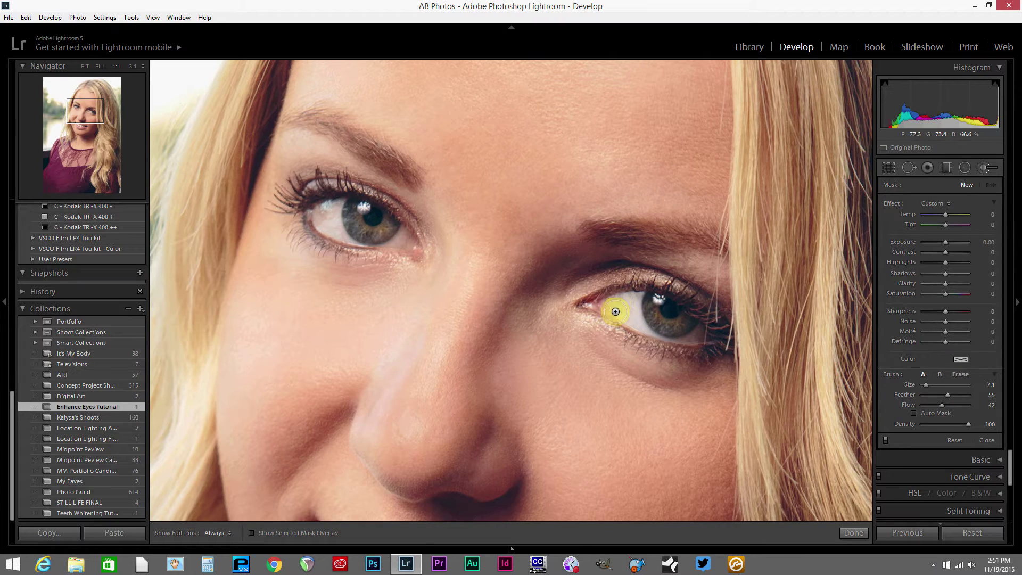
{"action": "left_click_drag", "start_coordinate": [948, 394], "coordinate": [940, 395]}
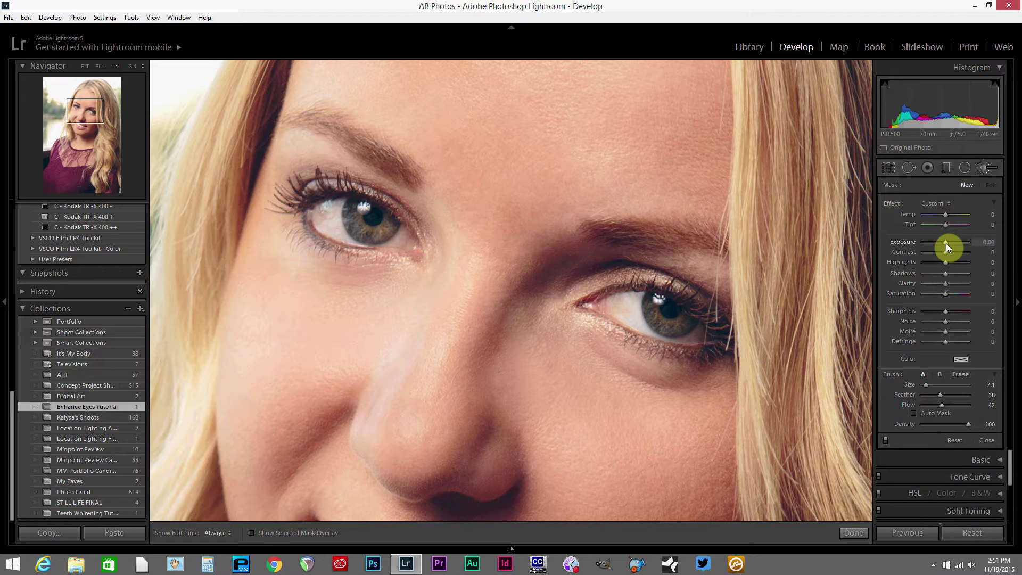
- Set exposure to -3.52 and paint the mask over the right and left irises
{"action": "left_click_drag", "start_coordinate": [946, 244], "coordinate": [940, 244]}
{"action": "mouse_move", "coordinate": [927, 244]}
{"action": "left_mouse_down"}
{"action": "mouse_move", "coordinate": [993, 246]}
{"action": "mouse_move", "coordinate": [924, 244]}
{"action": "left_mouse_up"}
{"action": "key", "text": "h"}
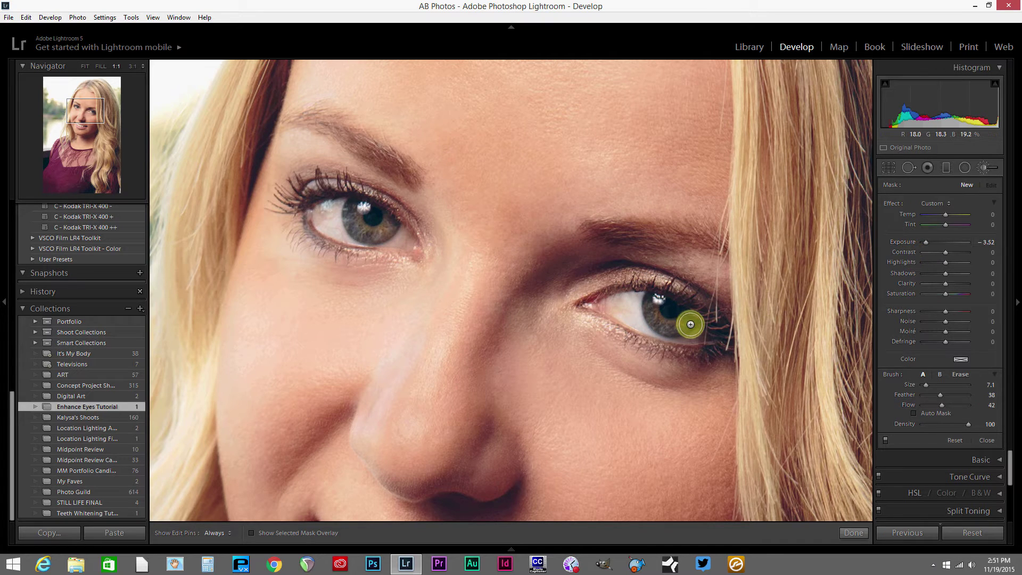
{"action": "mouse_move", "coordinate": [637, 303]}
{"action": "left_mouse_down"}
{"action": "mouse_move", "coordinate": [648, 298]}
{"action": "mouse_move", "coordinate": [621, 292]}
{"action": "mouse_move", "coordinate": [699, 334]}
{"action": "mouse_move", "coordinate": [668, 309]}
{"action": "mouse_move", "coordinate": [623, 299]}
{"action": "mouse_move", "coordinate": [646, 321]}
{"action": "mouse_move", "coordinate": [608, 302]}
{"action": "mouse_move", "coordinate": [625, 299]}
{"action": "mouse_move", "coordinate": [678, 335]}
{"action": "left_mouse_up"}
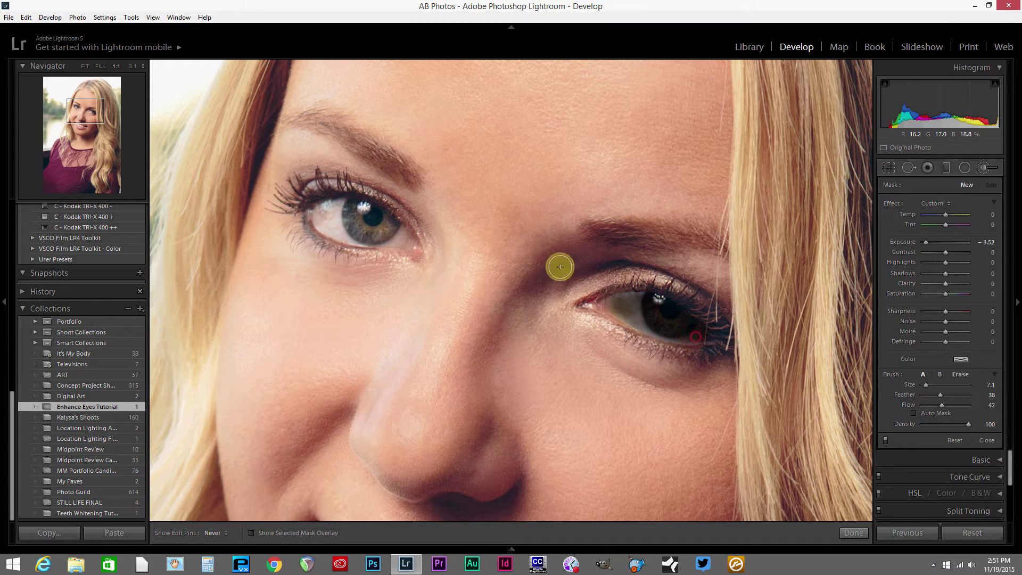
{"action": "key", "text": "h"}
{"action": "mouse_move", "coordinate": [399, 227]}
{"action": "left_mouse_down"}
{"action": "mouse_move", "coordinate": [343, 210]}
{"action": "mouse_move", "coordinate": [378, 225]}
{"action": "mouse_move", "coordinate": [338, 210]}
{"action": "mouse_move", "coordinate": [313, 219]}
{"action": "mouse_move", "coordinate": [404, 245]}
{"action": "mouse_move", "coordinate": [344, 216]}
{"action": "mouse_move", "coordinate": [351, 231]}
{"action": "mouse_move", "coordinate": [333, 229]}
{"action": "mouse_move", "coordinate": [328, 213]}
{"action": "mouse_move", "coordinate": [338, 208]}
{"action": "mouse_move", "coordinate": [333, 224]}
{"action": "mouse_move", "coordinate": [400, 243]}
{"action": "mouse_move", "coordinate": [332, 206]}
{"action": "mouse_move", "coordinate": [332, 218]}
{"action": "mouse_move", "coordinate": [360, 233]}
{"action": "mouse_move", "coordinate": [325, 212]}
{"action": "mouse_move", "coordinate": [335, 210]}
{"action": "mouse_move", "coordinate": [327, 216]}
{"action": "mouse_move", "coordinate": [337, 228]}
{"action": "mouse_move", "coordinate": [396, 242]}
{"action": "left_mouse_up"}
{"action": "key", "text": "h"}
- Raise the iris adjustment's exposure to 0.48 and adjust its temperature to -2
{"action": "left_click_drag", "start_coordinate": [927, 242], "coordinate": [944, 244]}
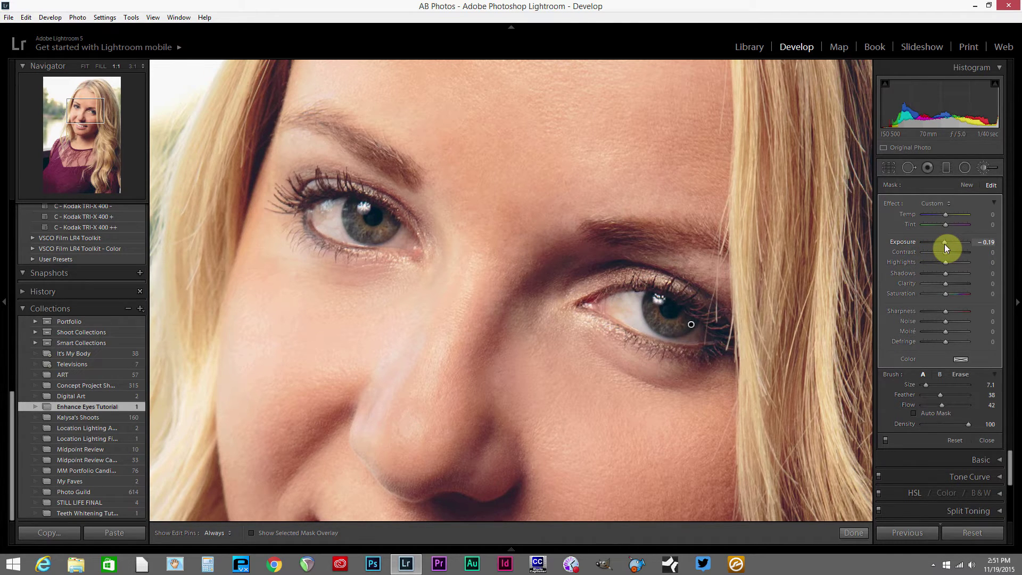
{"action": "left_click_drag", "start_coordinate": [950, 244], "coordinate": [951, 245]}
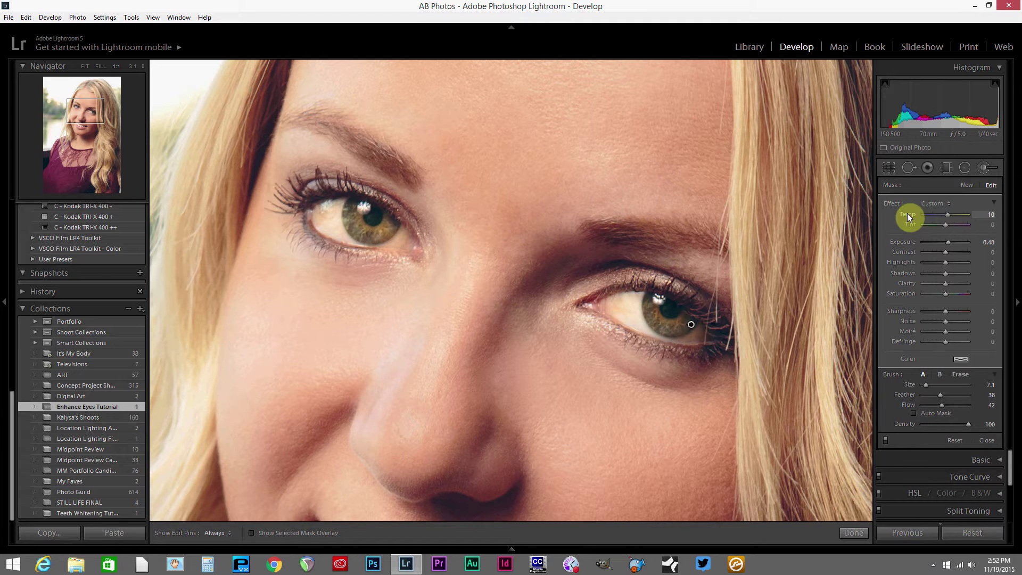
{"action": "left_click_drag", "start_coordinate": [907, 213], "coordinate": [944, 215]}
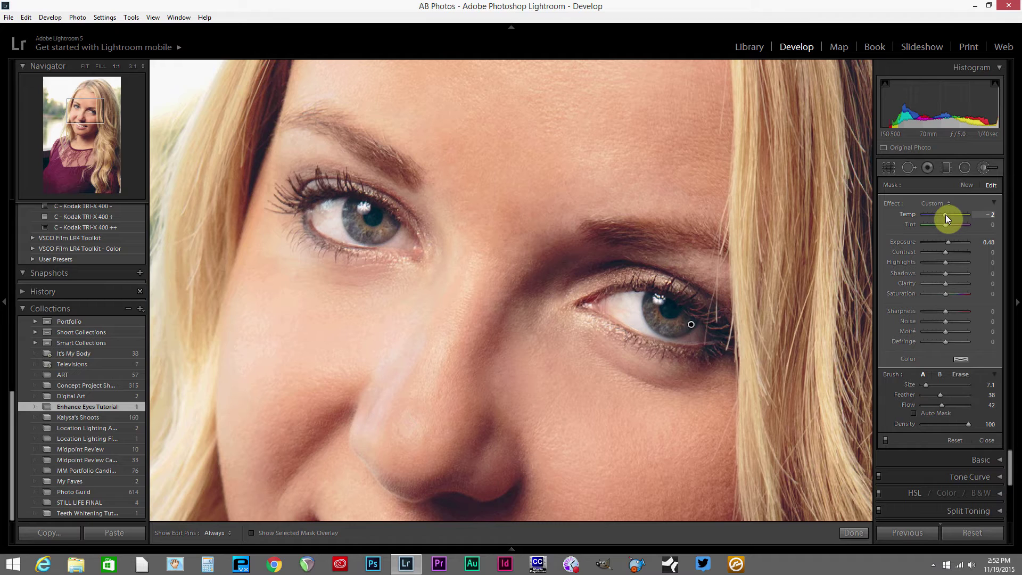
- Enter an exact temperature of 0 and set the eye adjustment's contrast to 7
{"action": "left_click", "coordinate": [989, 214]}
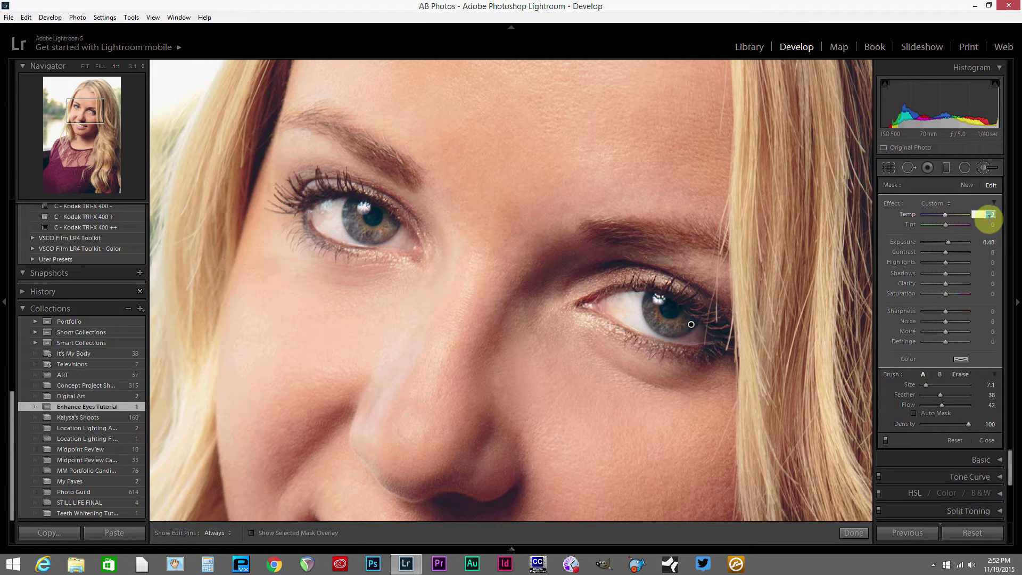
{"action": "type", "text": "0"}
{"action": "key", "text": "Return"}
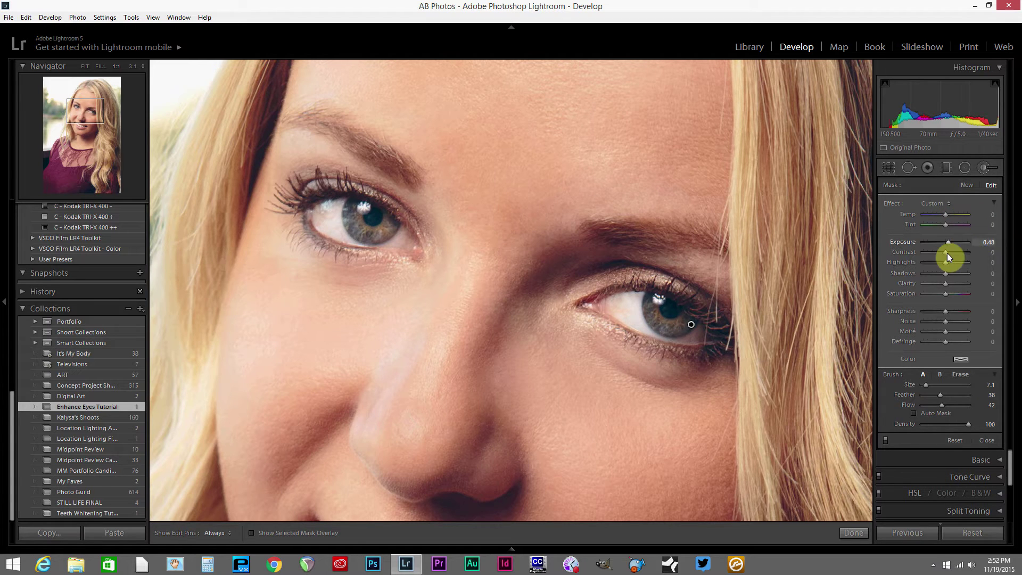
{"action": "mouse_move", "coordinate": [963, 251]}
{"action": "left_mouse_down"}
{"action": "mouse_move", "coordinate": [929, 251]}
{"action": "mouse_move", "coordinate": [950, 251]}
{"action": "left_mouse_up"}
{"action": "left_click", "coordinate": [990, 252]}
- Close and reopen the brush, delete then restore the eye pin, and start a new mask
{"action": "left_click", "coordinate": [993, 168]}
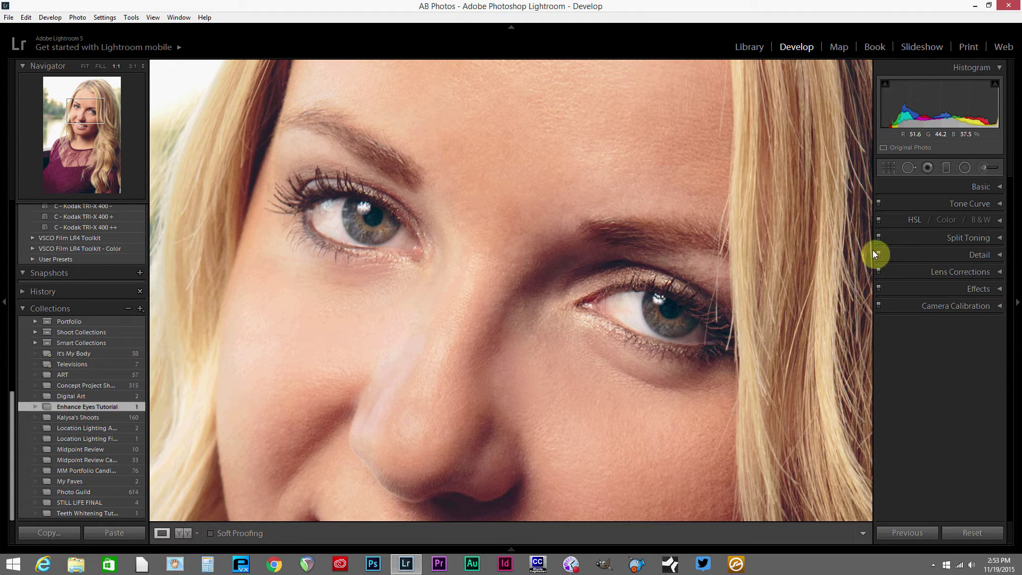
{"action": "left_click", "coordinate": [993, 168]}
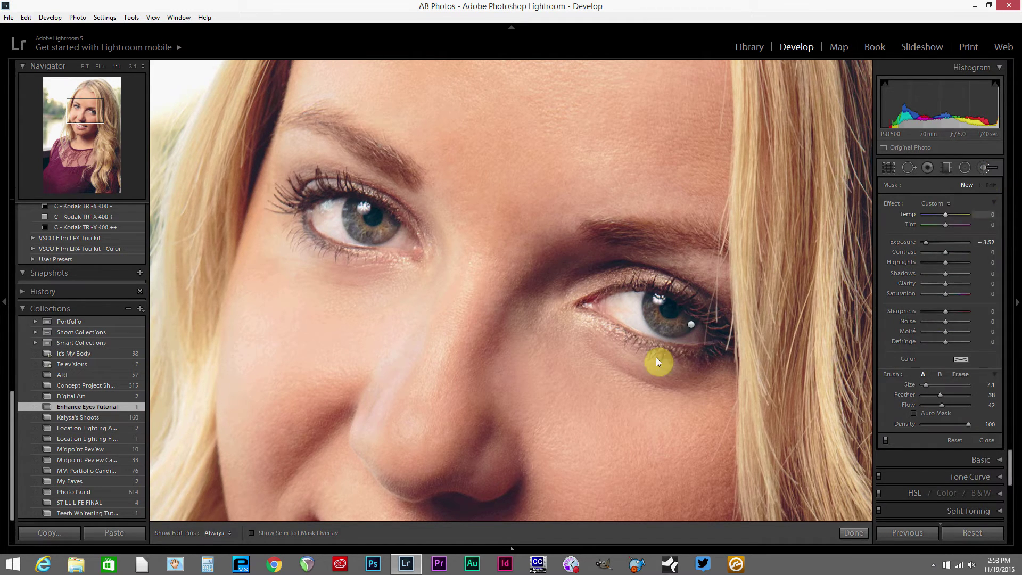
{"action": "left_click", "coordinate": [691, 325]}
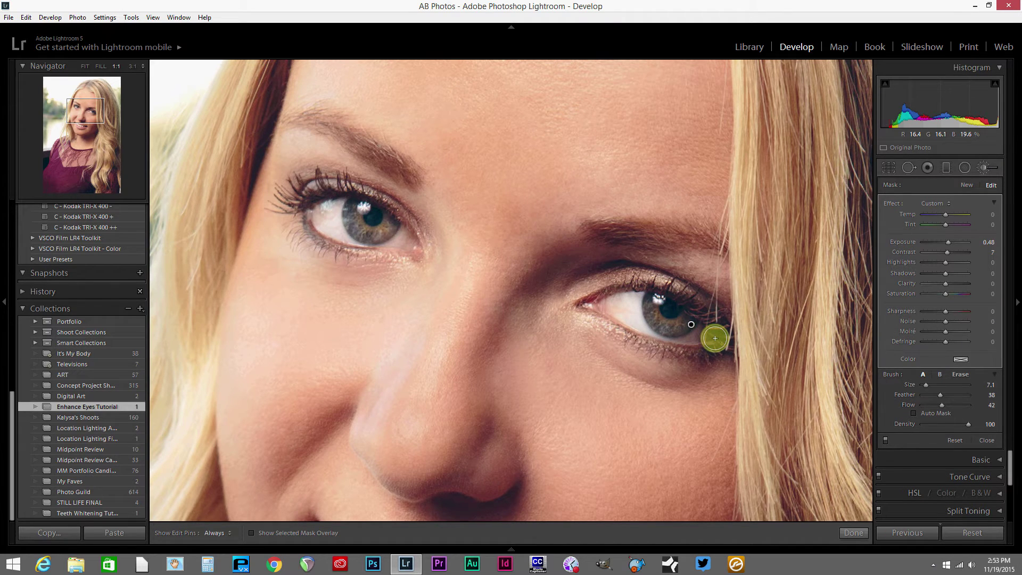
{"action": "key", "text": "Delete"}
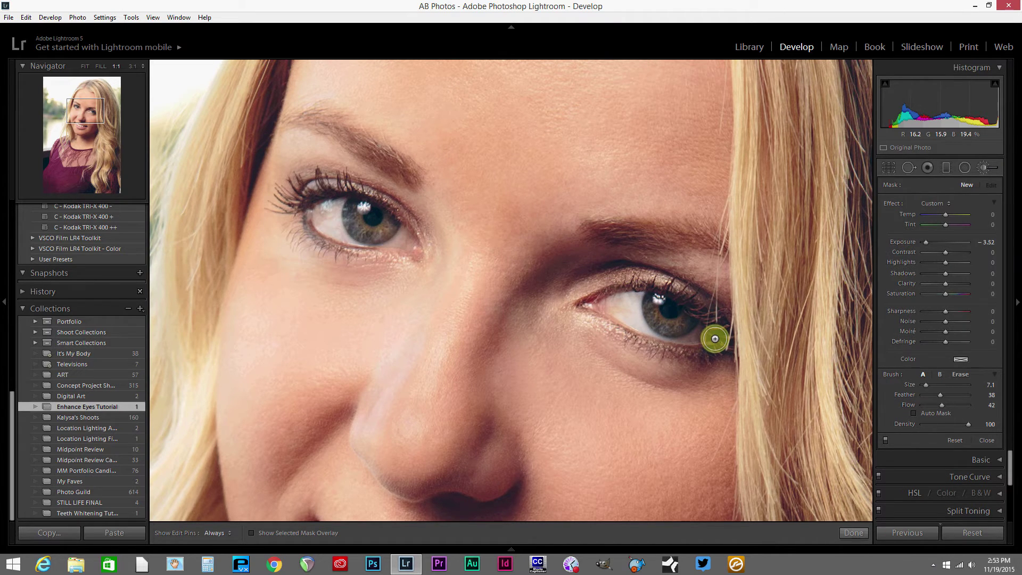
{"action": "key", "text": "ctrl+z"}
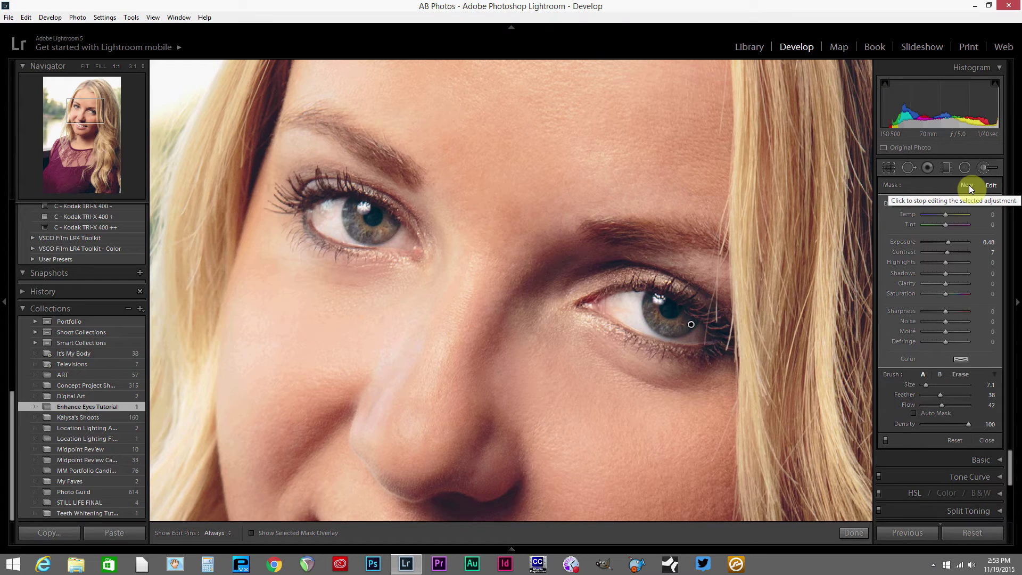
{"action": "left_click", "coordinate": [968, 186]}
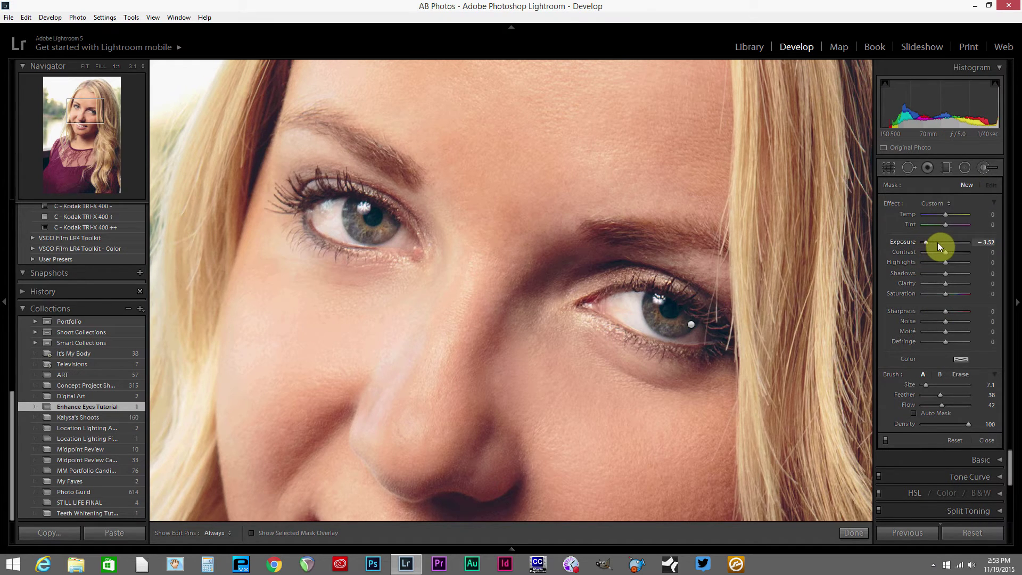
- Shrink the brush to 3.0 and paint a -3.52 exposure mask around both irises' edges
{"action": "left_click", "coordinate": [674, 302]}
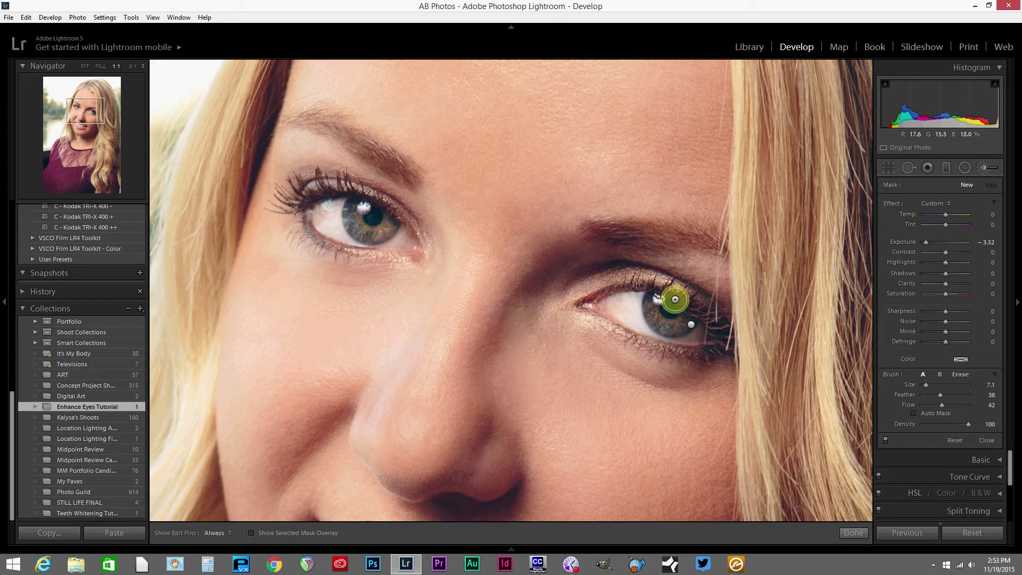
{"action": "scroll", "coordinate": [674, 302], "scroll_direction": "down", "scroll_amount": 4}
{"action": "key", "text": "h"}
{"action": "mouse_move", "coordinate": [653, 310]}
{"action": "left_mouse_down"}
{"action": "mouse_move", "coordinate": [687, 320]}
{"action": "mouse_move", "coordinate": [668, 324]}
{"action": "mouse_move", "coordinate": [654, 306]}
{"action": "mouse_move", "coordinate": [668, 323]}
{"action": "mouse_move", "coordinate": [687, 320]}
{"action": "mouse_move", "coordinate": [658, 308]}
{"action": "left_mouse_up"}
{"action": "mouse_move", "coordinate": [375, 215]}
{"action": "left_mouse_down"}
{"action": "mouse_move", "coordinate": [339, 214]}
{"action": "mouse_move", "coordinate": [356, 209]}
{"action": "mouse_move", "coordinate": [369, 231]}
{"action": "mouse_move", "coordinate": [389, 224]}
{"action": "mouse_move", "coordinate": [368, 232]}
{"action": "mouse_move", "coordinate": [355, 209]}
{"action": "mouse_move", "coordinate": [359, 227]}
{"action": "mouse_move", "coordinate": [388, 224]}
{"action": "mouse_move", "coordinate": [362, 240]}
{"action": "mouse_move", "coordinate": [356, 223]}
{"action": "mouse_move", "coordinate": [365, 233]}
{"action": "mouse_move", "coordinate": [388, 227]}
{"action": "mouse_move", "coordinate": [365, 233]}
{"action": "mouse_move", "coordinate": [351, 207]}
{"action": "mouse_move", "coordinate": [388, 223]}
{"action": "left_mouse_up"}
{"action": "key", "text": "h"}
{"action": "key", "text": "h"}
{"action": "key", "text": "h"}
{"action": "key", "text": "h"}
{"action": "key", "text": "h"}
{"action": "key", "text": "h"}
{"action": "key", "text": "h"}
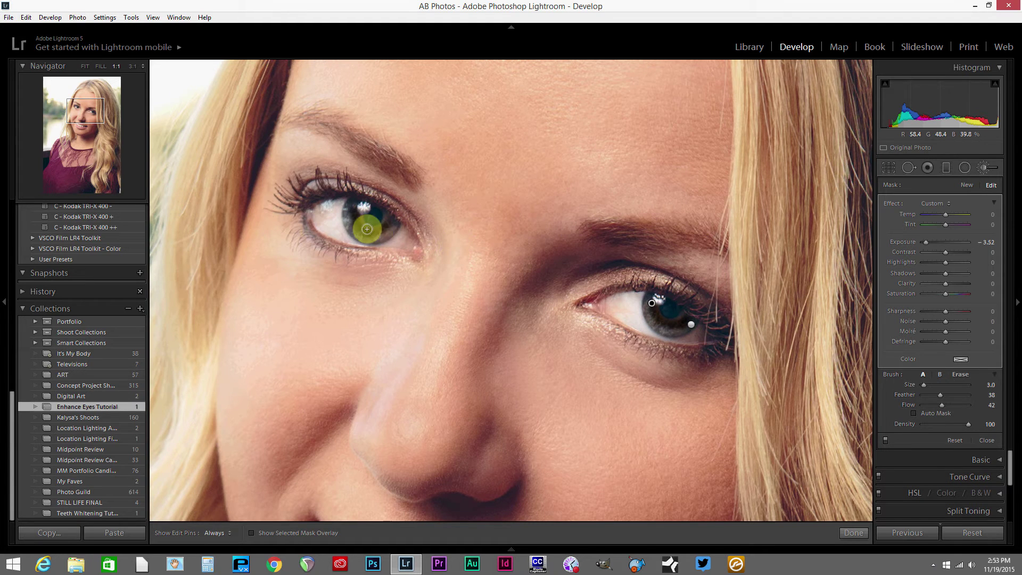
{"action": "key", "text": "h"}
{"action": "key", "text": "h"}
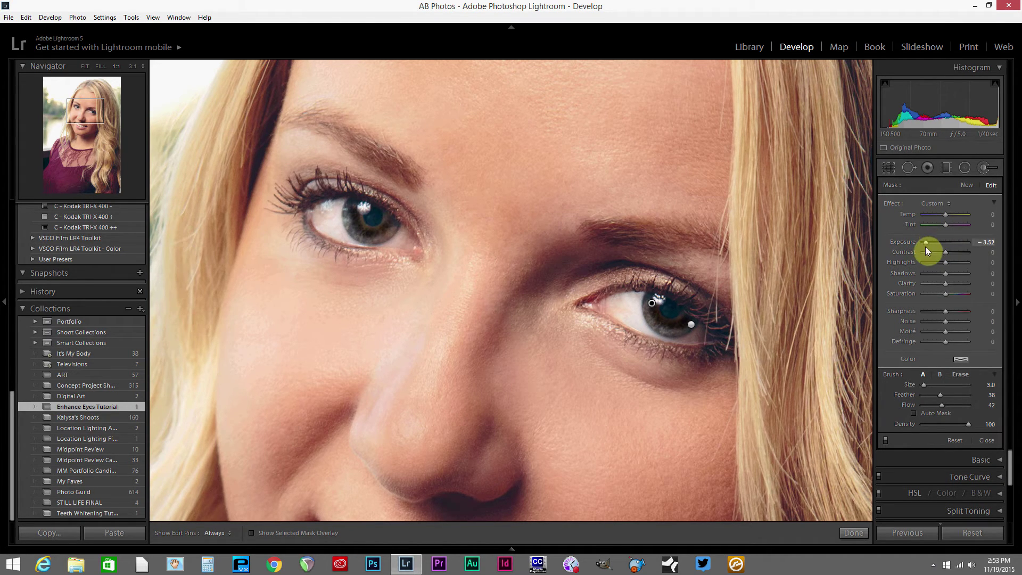
- Select the iris mask and set Exposure 0.86, Contrast 21 and Temp 31
{"action": "left_click", "coordinate": [652, 300]}
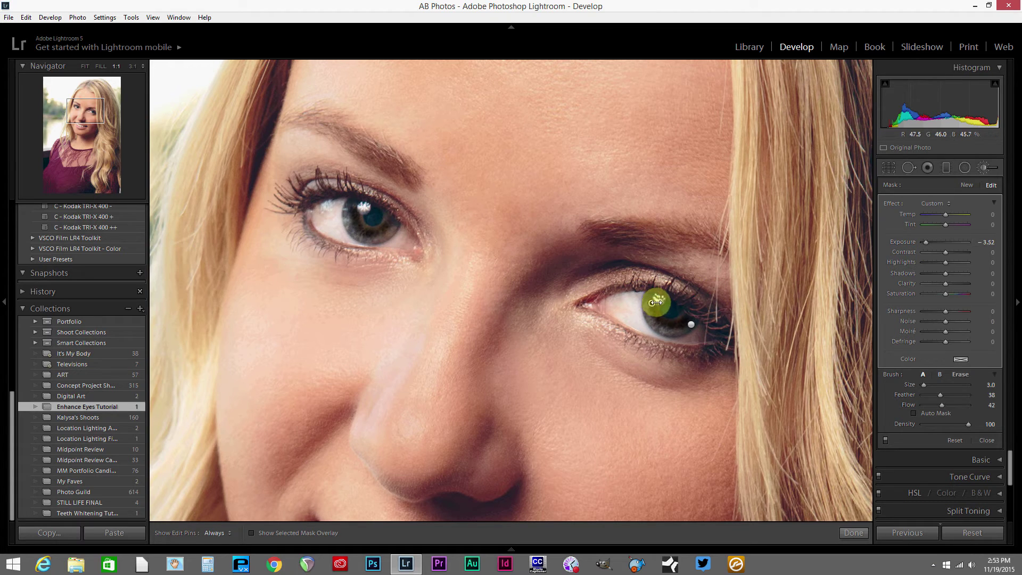
{"action": "left_click_drag", "start_coordinate": [933, 240], "coordinate": [947, 243]}
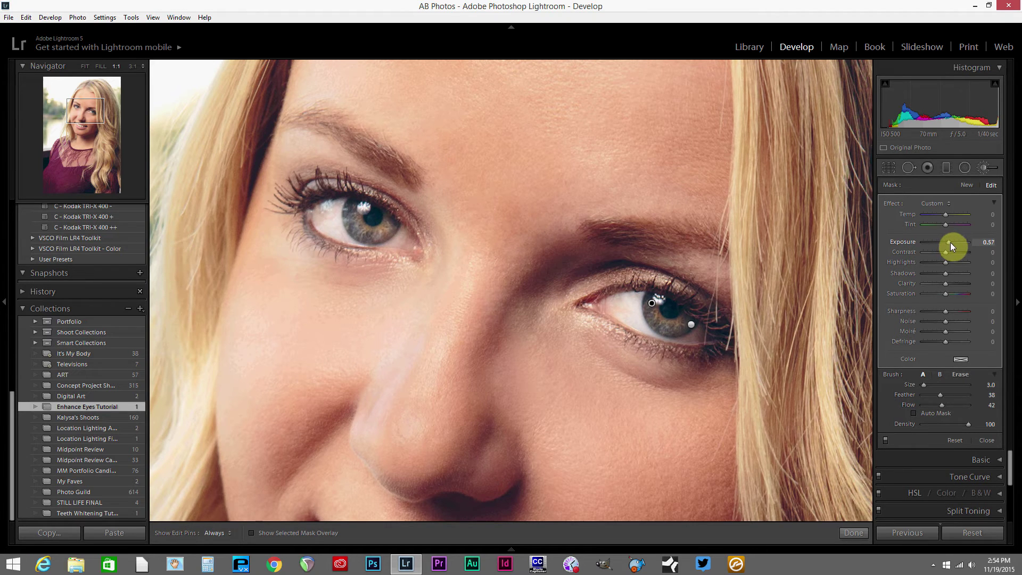
{"action": "left_click_drag", "start_coordinate": [950, 243], "coordinate": [955, 241]}
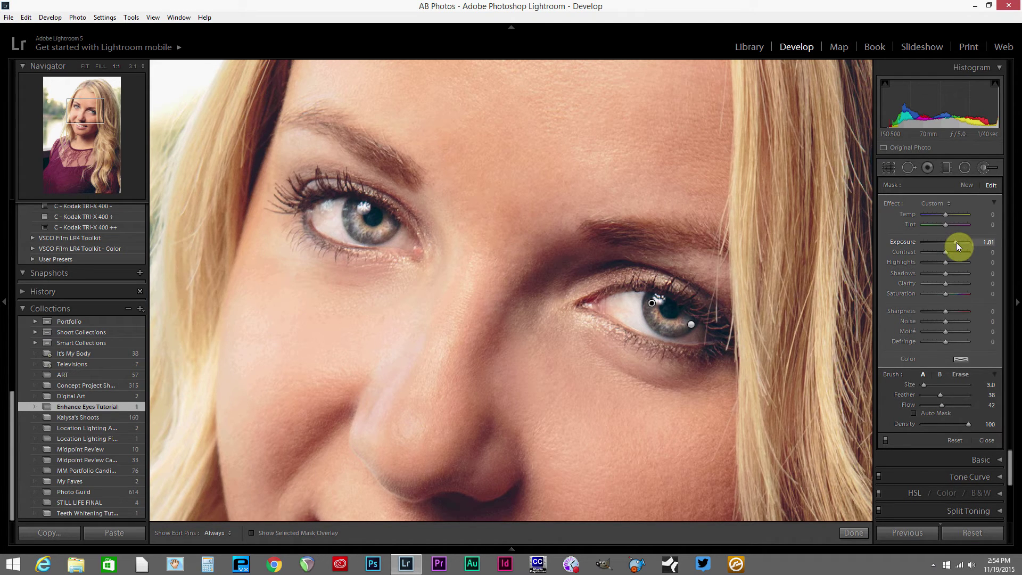
{"action": "left_click_drag", "start_coordinate": [962, 244], "coordinate": [952, 249]}
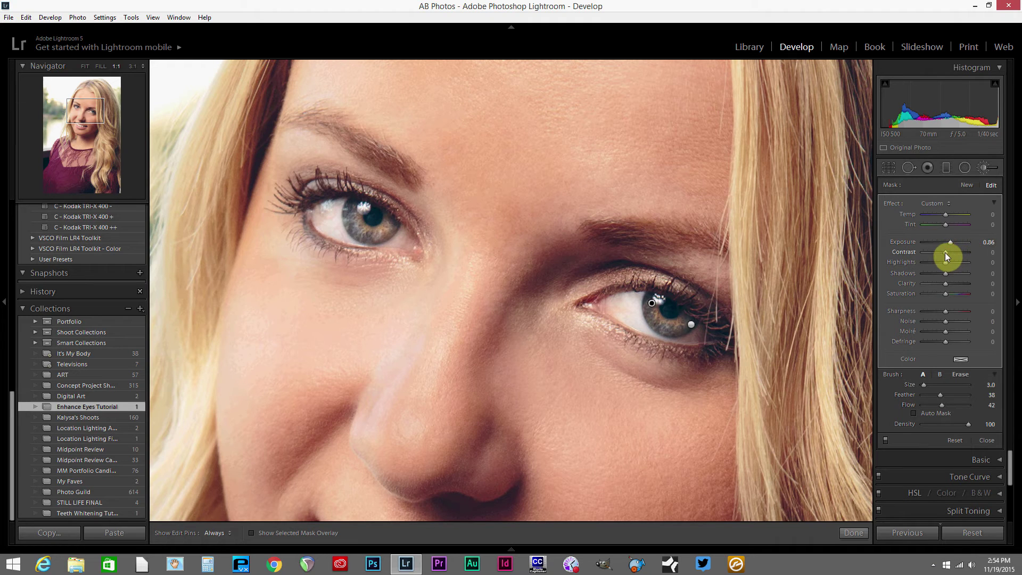
{"action": "left_click_drag", "start_coordinate": [961, 254], "coordinate": [951, 255]}
{"action": "left_click_drag", "start_coordinate": [921, 218], "coordinate": [916, 218]}
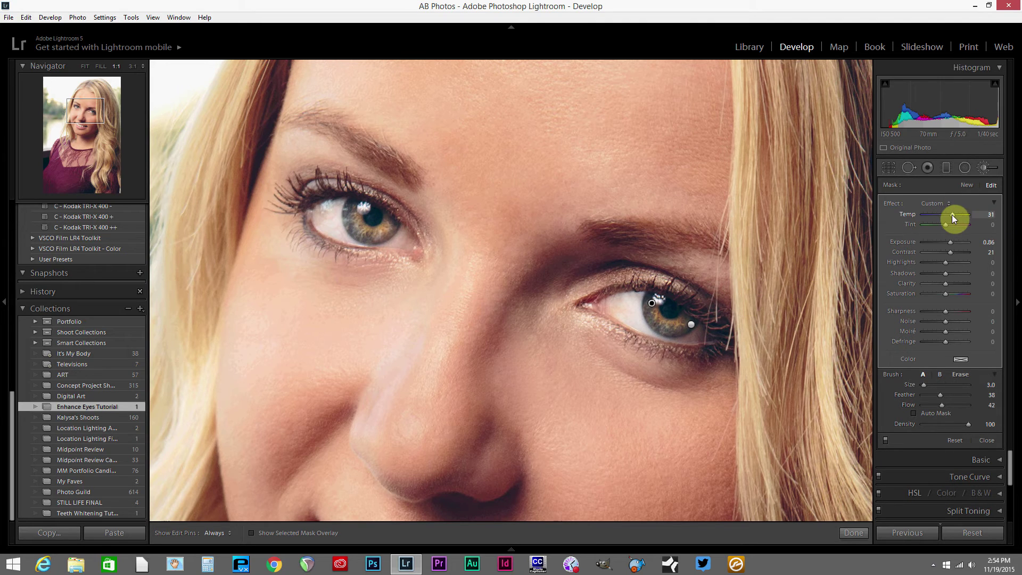
- Paint a new brush mask over the lower iris and rim, with raised Exposure and cooler Temp
{"action": "left_click", "coordinate": [967, 187]}
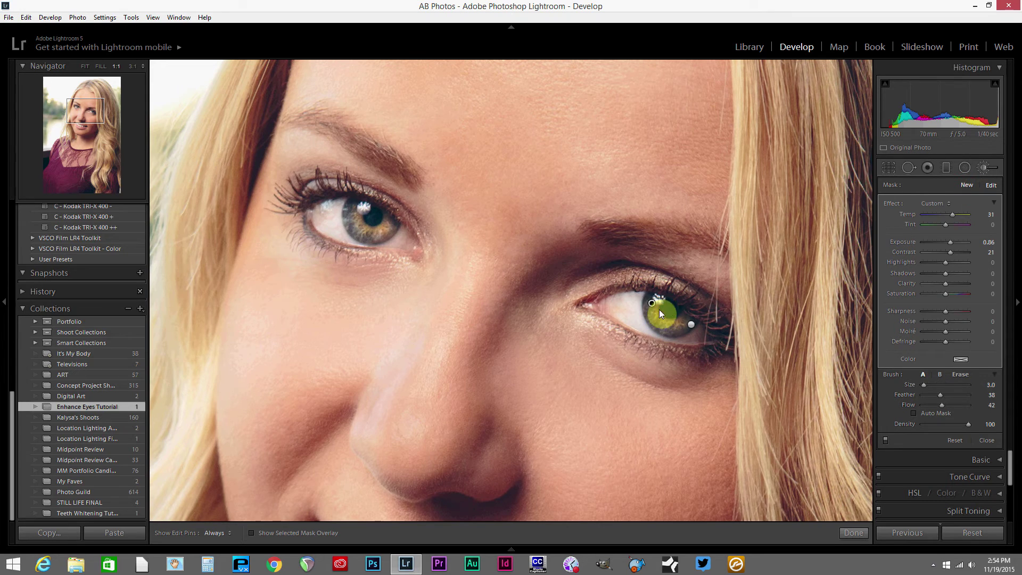
{"action": "mouse_move", "coordinate": [663, 307]}
{"action": "left_mouse_down"}
{"action": "mouse_move", "coordinate": [675, 304]}
{"action": "mouse_move", "coordinate": [662, 304]}
{"action": "mouse_move", "coordinate": [658, 324]}
{"action": "left_mouse_up"}
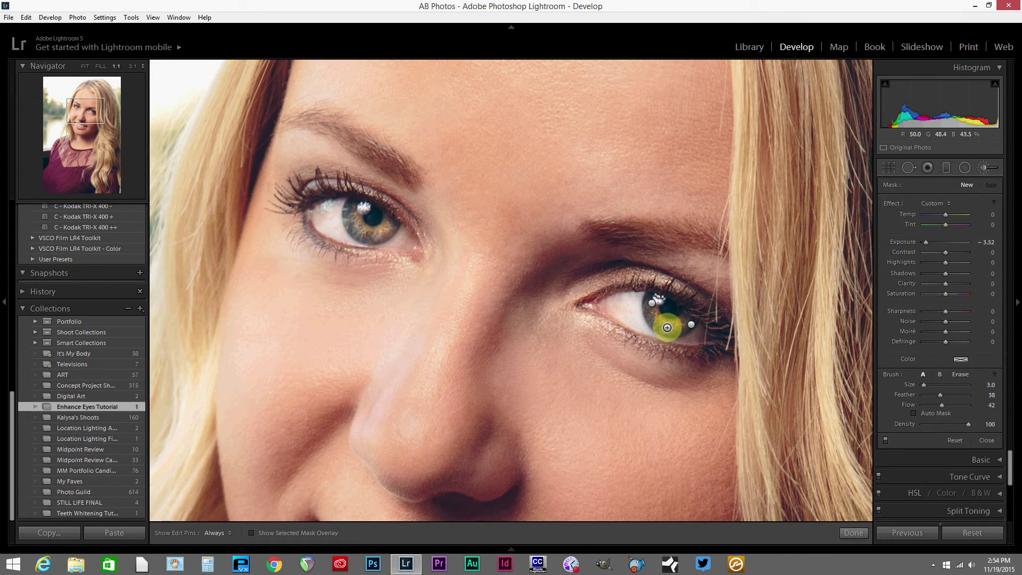
{"action": "key", "text": "h"}
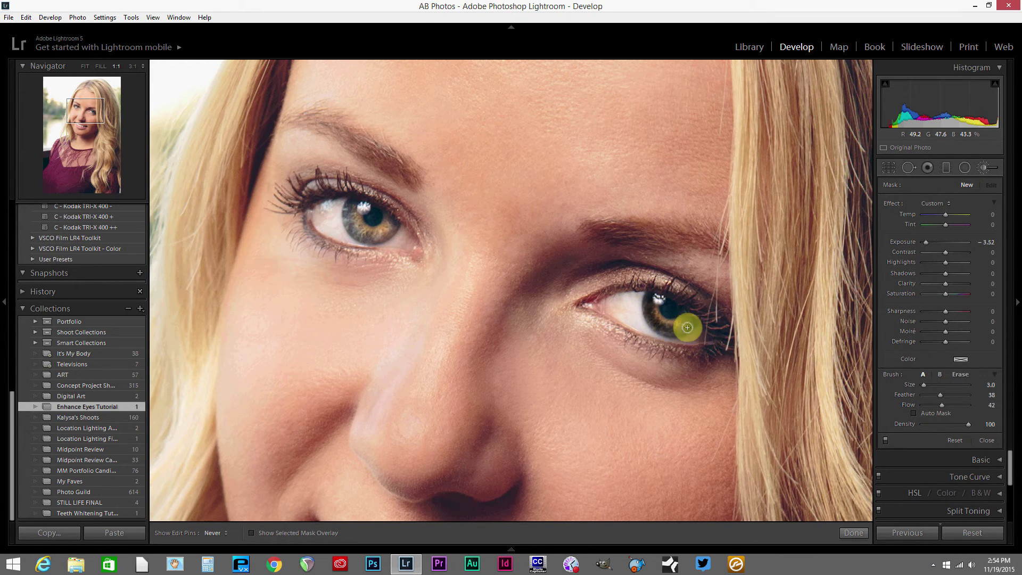
{"action": "mouse_move", "coordinate": [348, 213]}
{"action": "left_mouse_down"}
{"action": "mouse_move", "coordinate": [368, 239]}
{"action": "mouse_move", "coordinate": [360, 236]}
{"action": "mouse_move", "coordinate": [408, 224]}
{"action": "left_mouse_up"}
{"action": "key", "text": "h"}
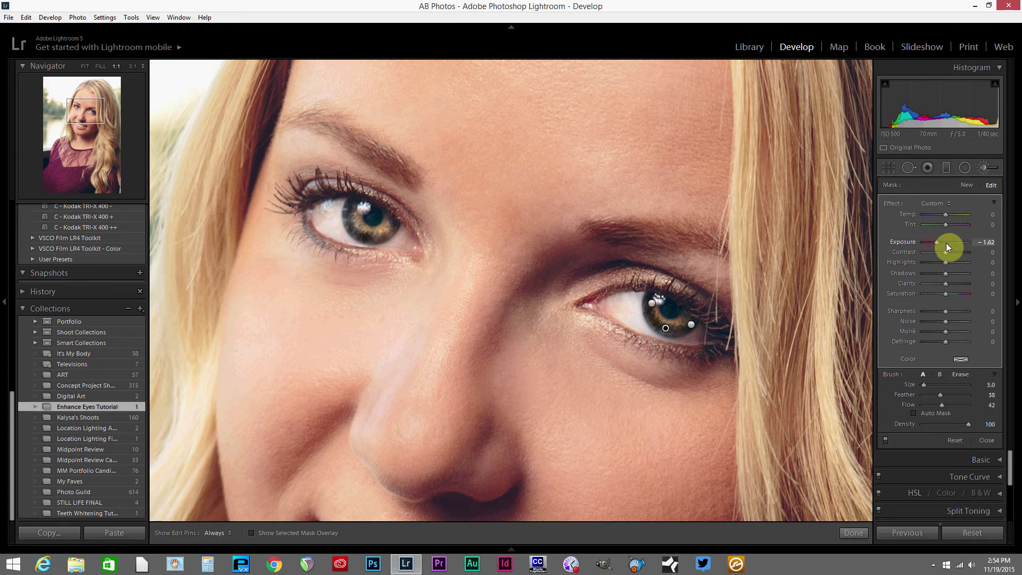
{"action": "left_click_drag", "start_coordinate": [946, 243], "coordinate": [936, 218]}
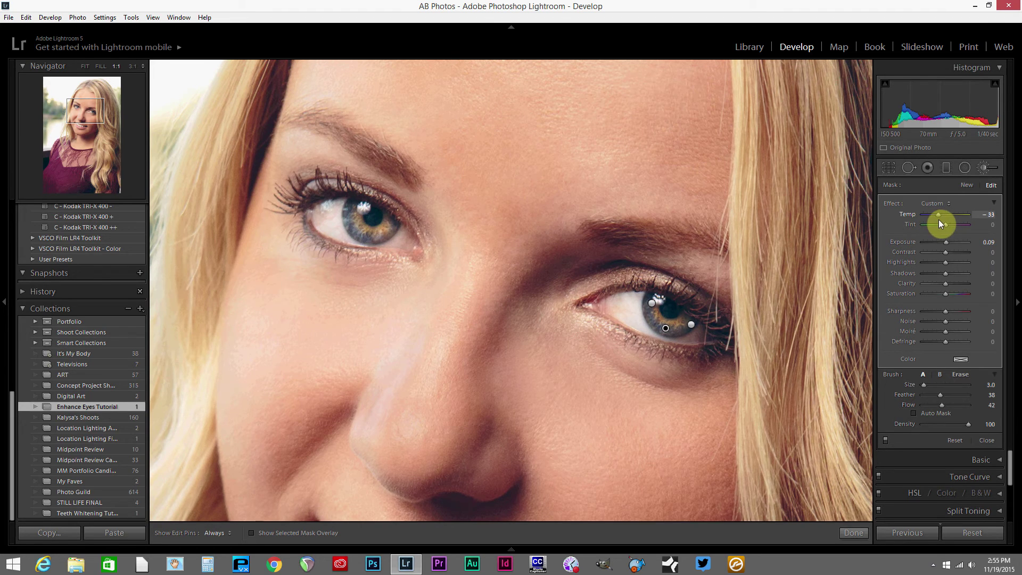
{"action": "left_click_drag", "start_coordinate": [941, 224], "coordinate": [943, 224]}
- Slightly lower the first iris mask's Temp, check the eye's other mask, and finish brushing
{"action": "left_click", "coordinate": [654, 306]}
{"action": "left_click_drag", "start_coordinate": [950, 215], "coordinate": [950, 215]}
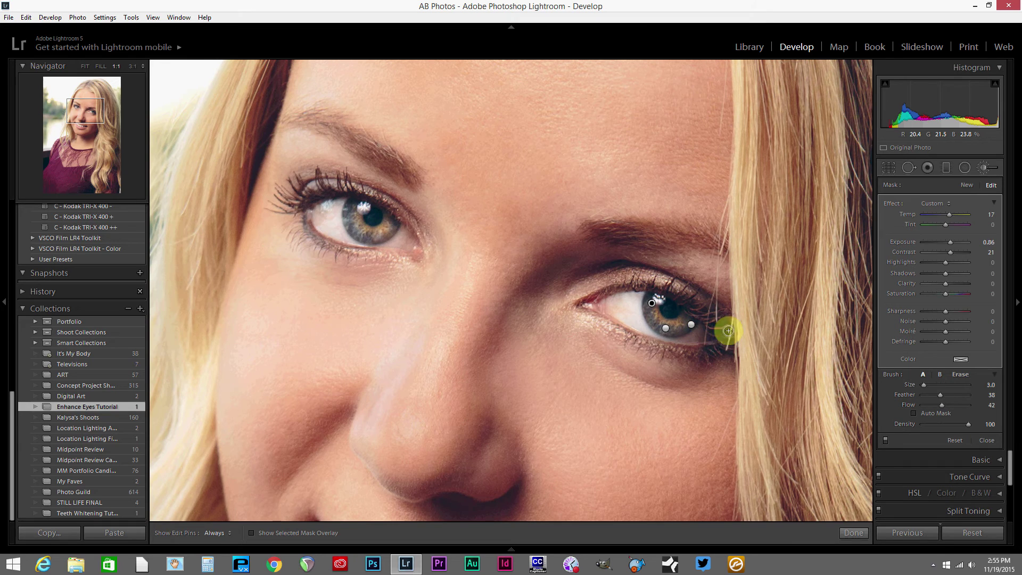
{"action": "left_click", "coordinate": [691, 324]}
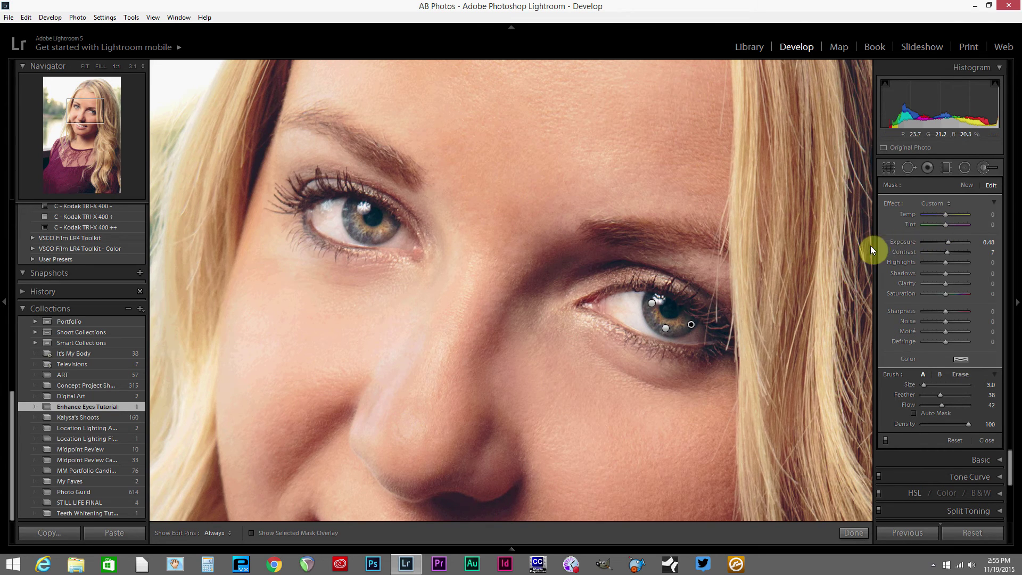
{"action": "left_click", "coordinate": [988, 167]}
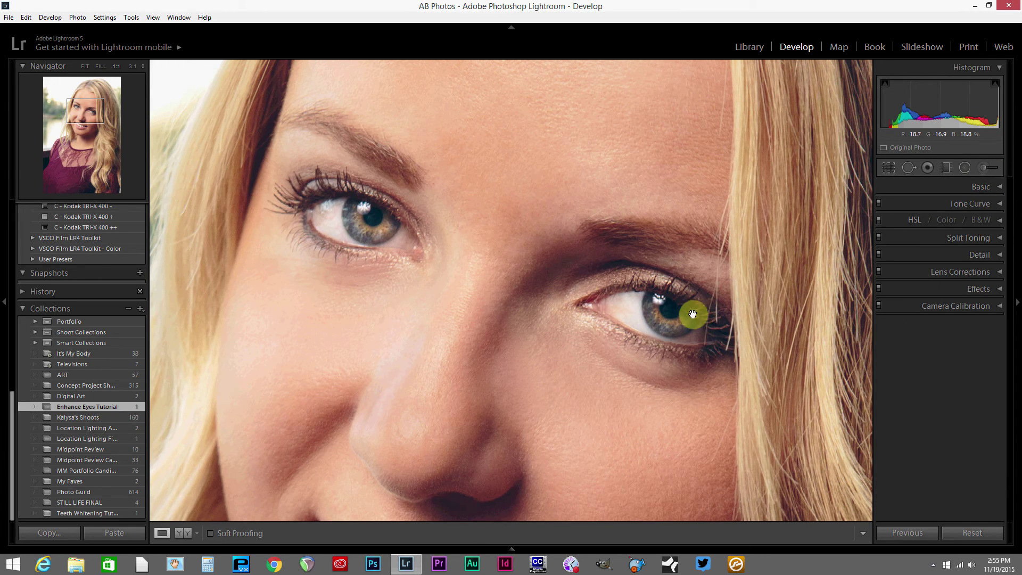
- Compare Before/After side by side, panning to frame the other eye, then return to one view
{"action": "left_click", "coordinate": [180, 533]}
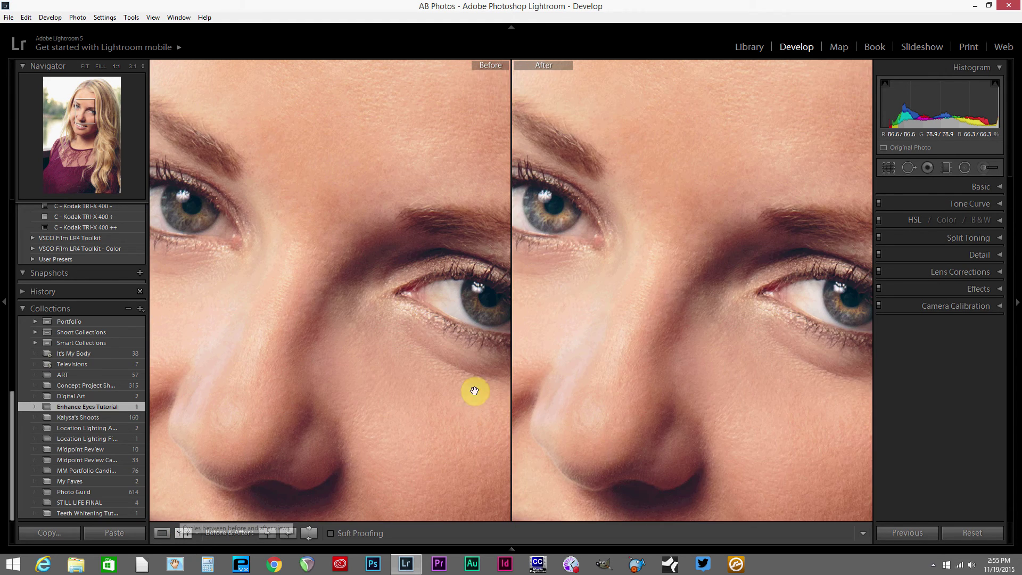
{"action": "left_click_drag", "start_coordinate": [658, 366], "coordinate": [690, 356]}
{"action": "left_click_drag", "start_coordinate": [705, 399], "coordinate": [703, 398]}
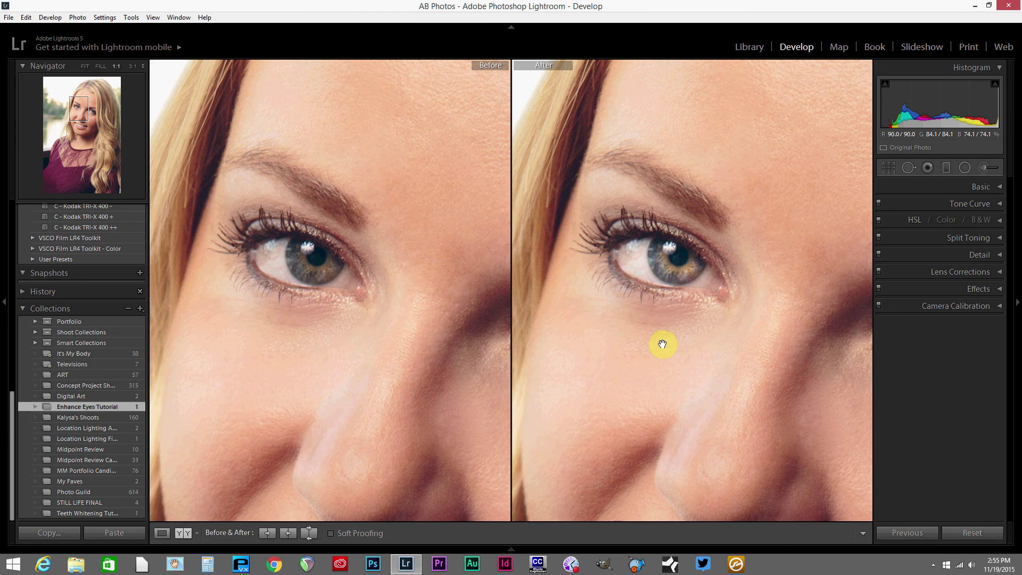
{"action": "left_click", "coordinate": [161, 533]}
- Zoom out to Fit to show the whole portrait with its enhanced irises
{"action": "left_click", "coordinate": [496, 371]}
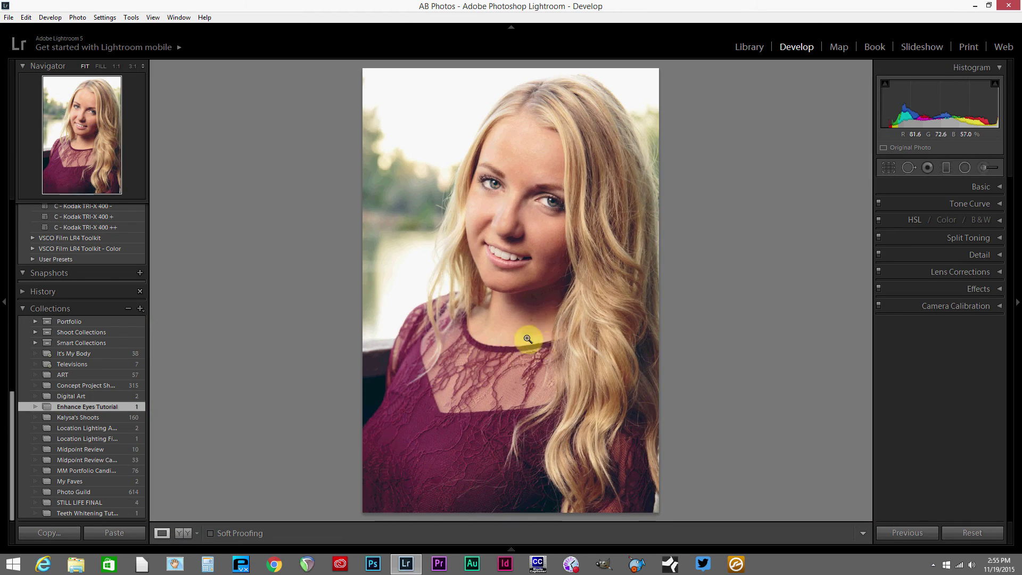